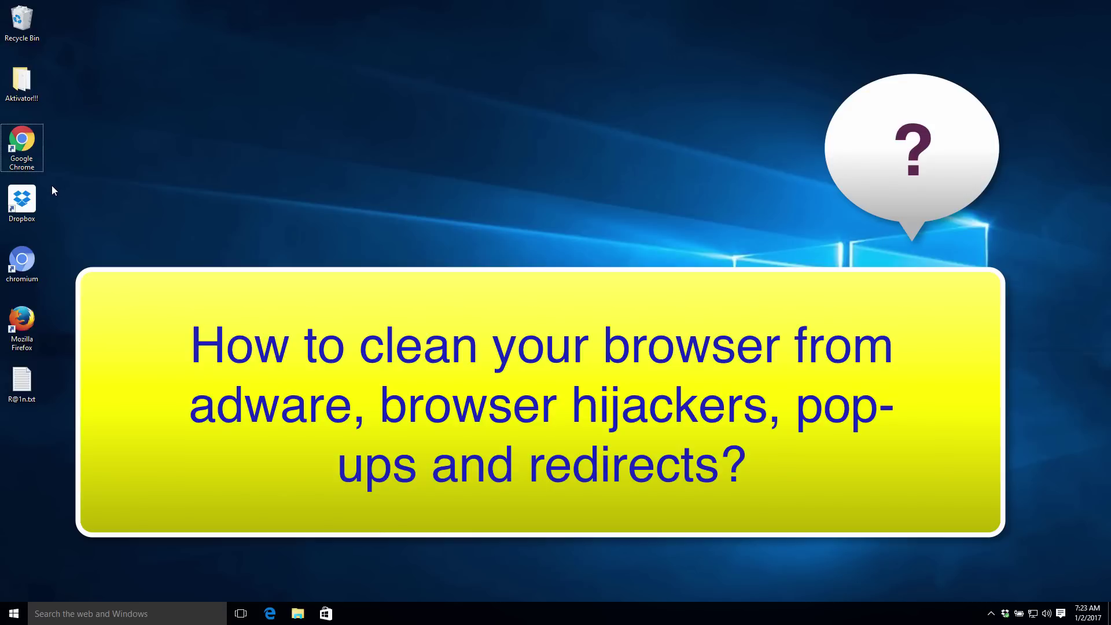
pyautogui.doubleClick(23, 152)
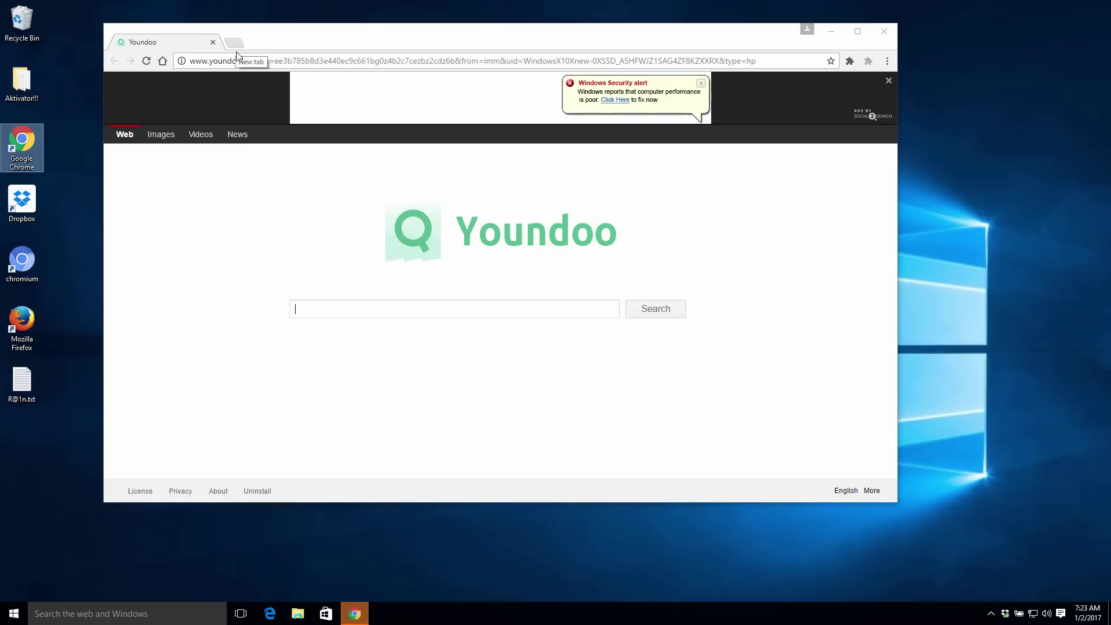
pyautogui.moveTo(191, 61); pyautogui.dragTo(259, 62)
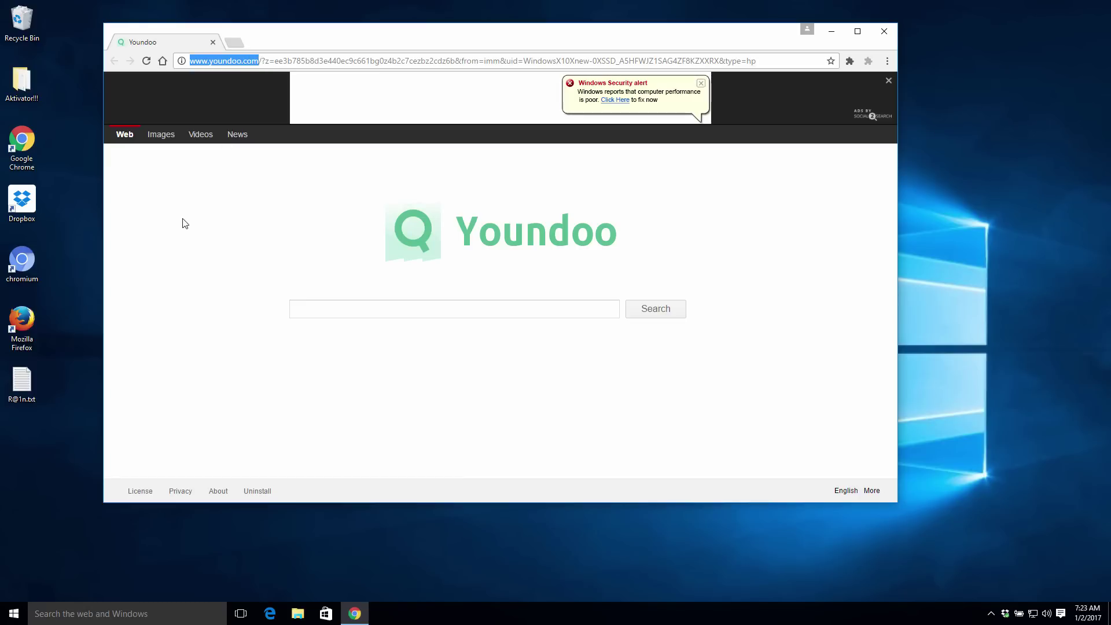
pyautogui.click(309, 276)
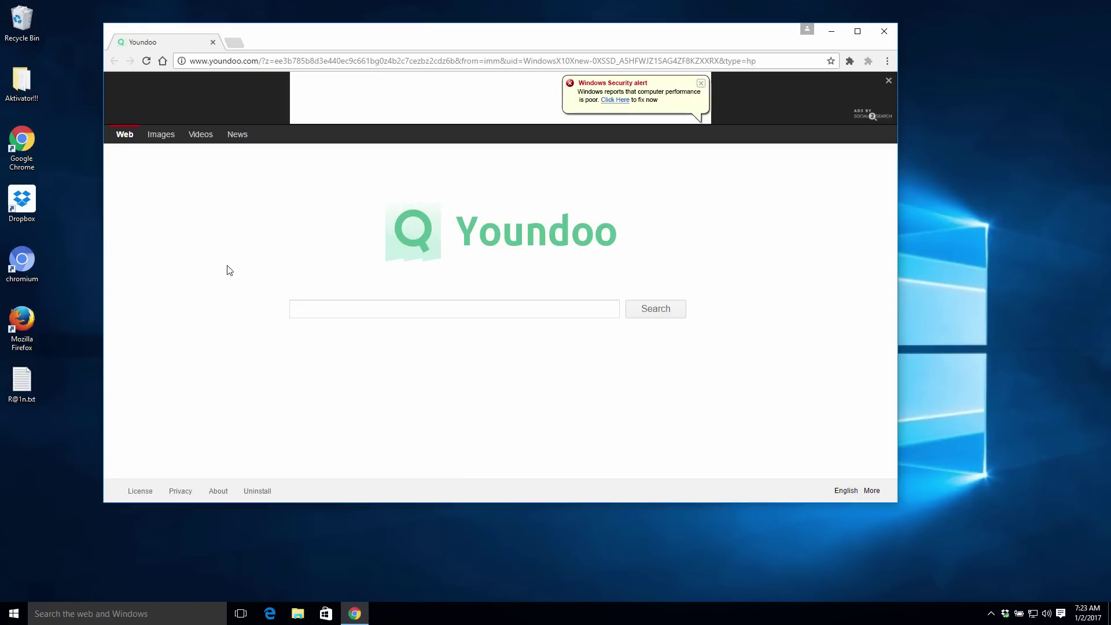
pyautogui.click(26, 272)
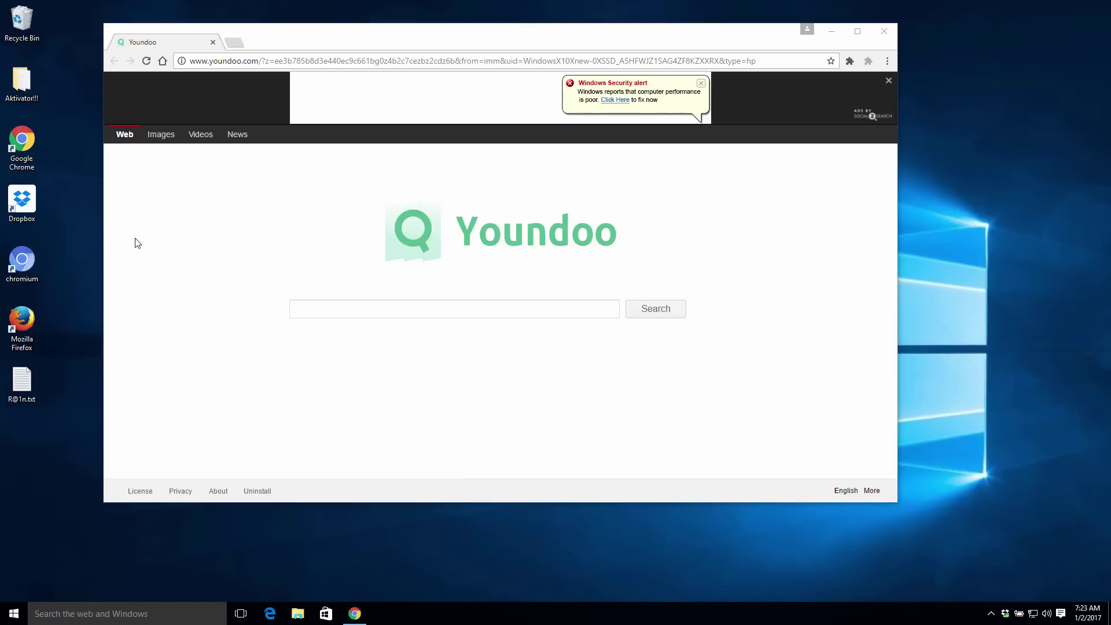
pyautogui.doubleClick(22, 265)
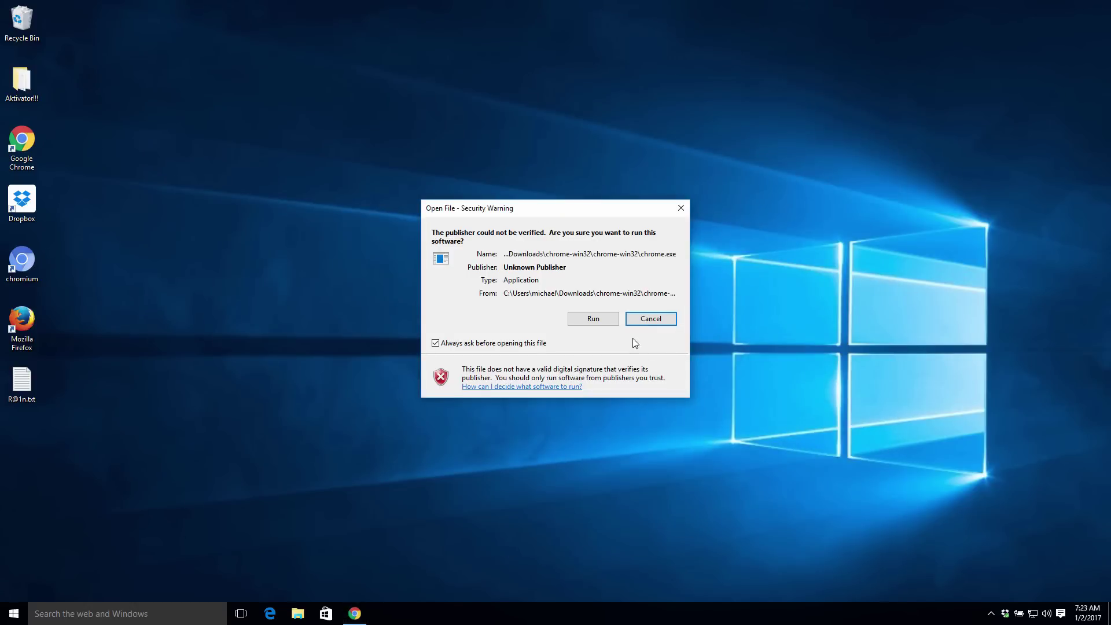
# Step: Allow the unverified Chromium to run and open a new tab showing blankpage1.ru
pyautogui.click(593, 319)
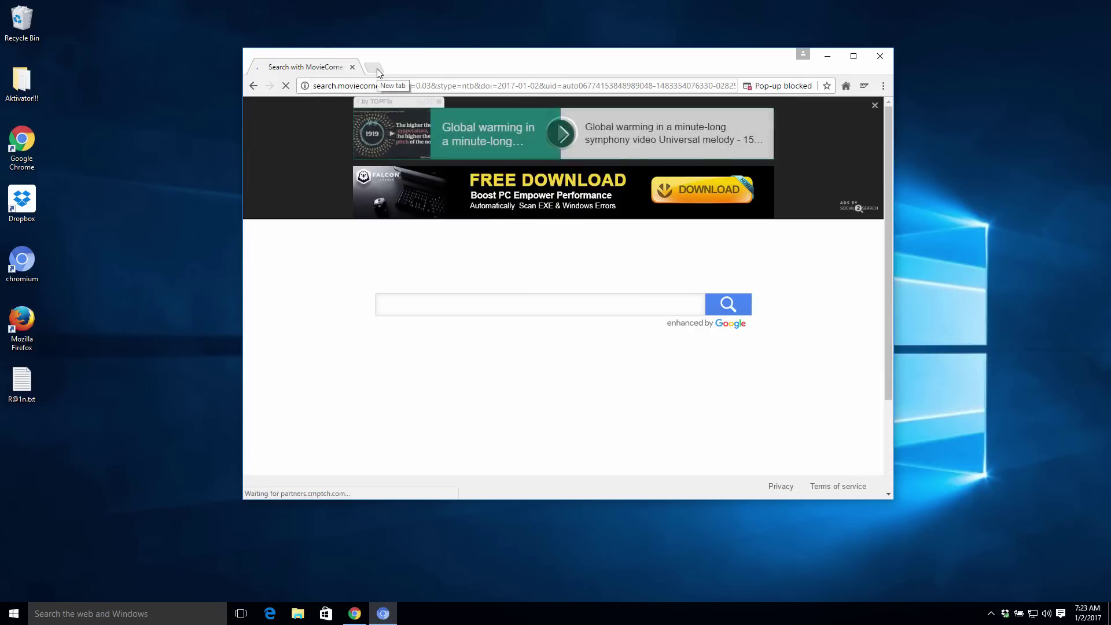
pyautogui.click(375, 68)
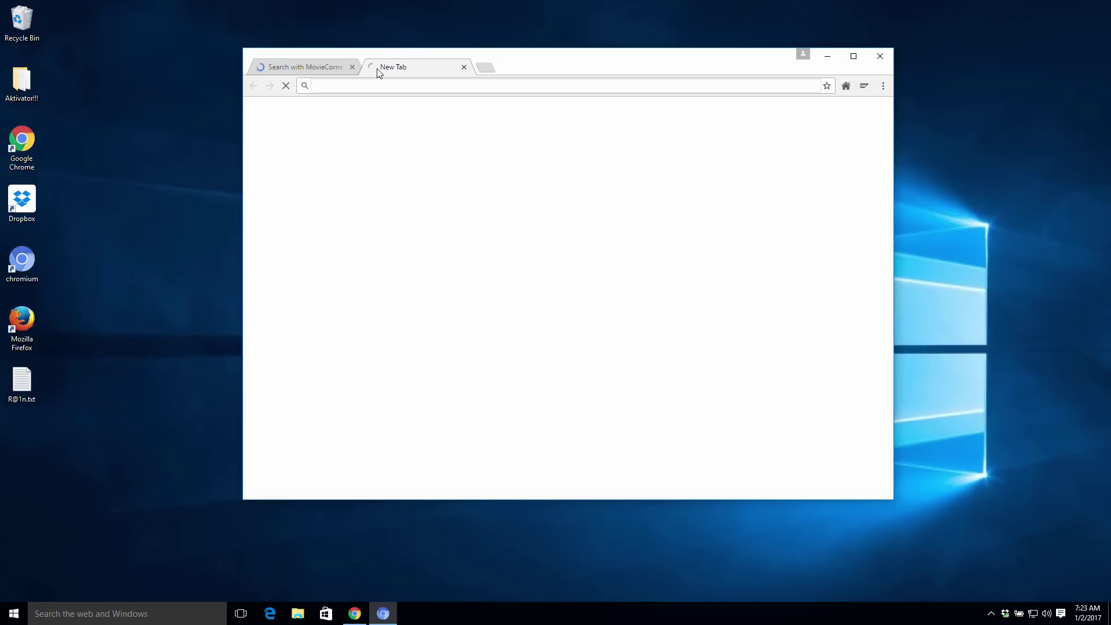
pyautogui.doubleClick(320, 87)
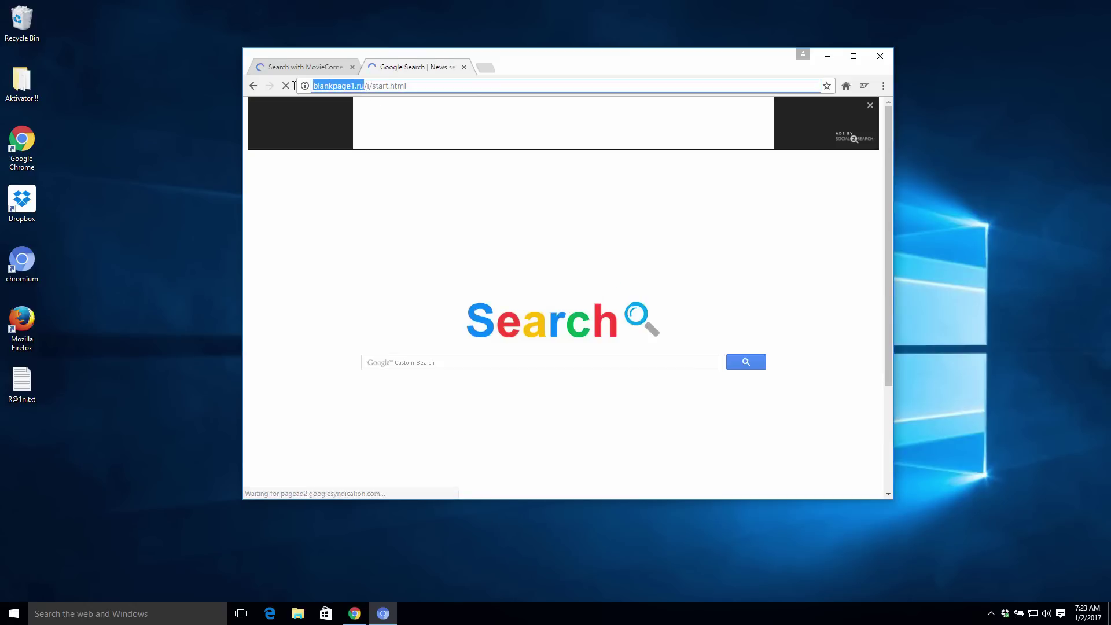
pyautogui.click(341, 86)
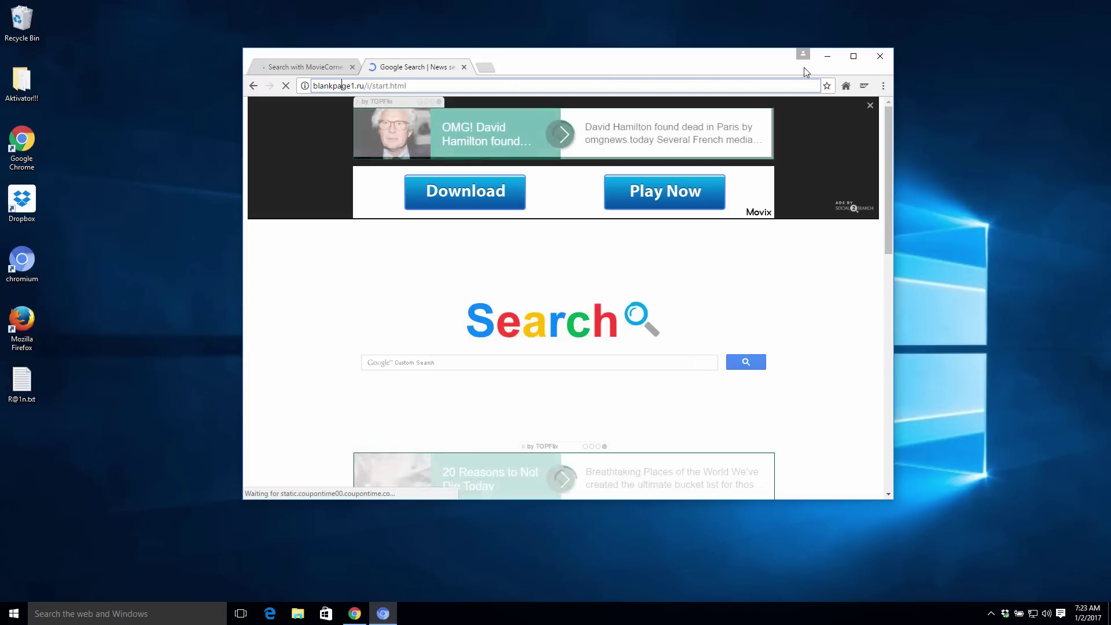
# Step: Minimize Chromium and go from Start's Control Panel to 'Uninstall a program'
pyautogui.click(827, 56)
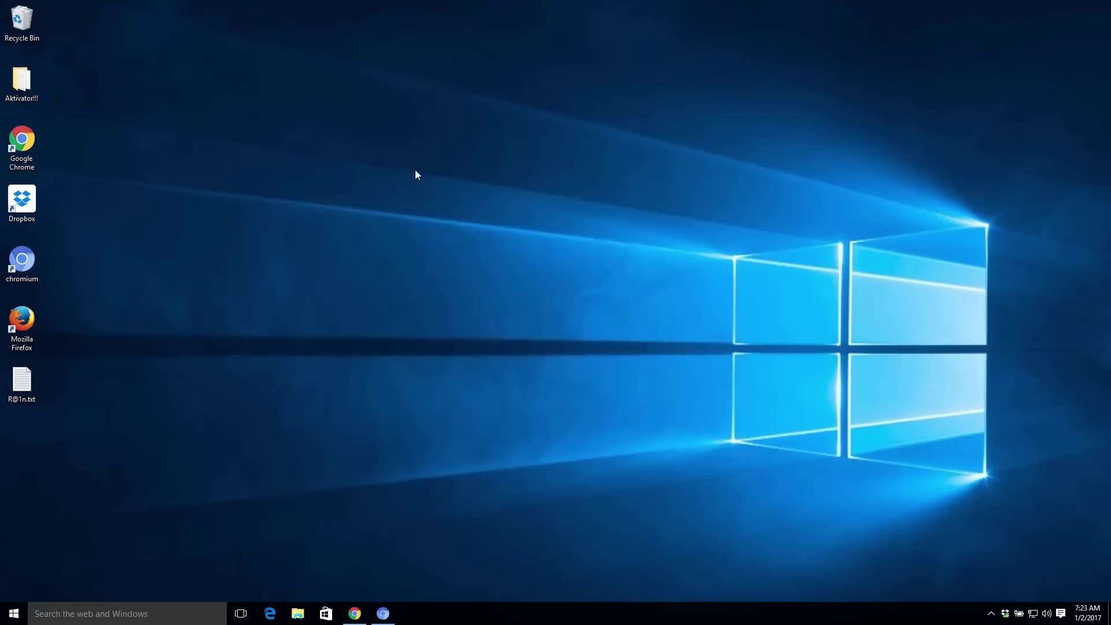
pyautogui.rightClick(14, 614)
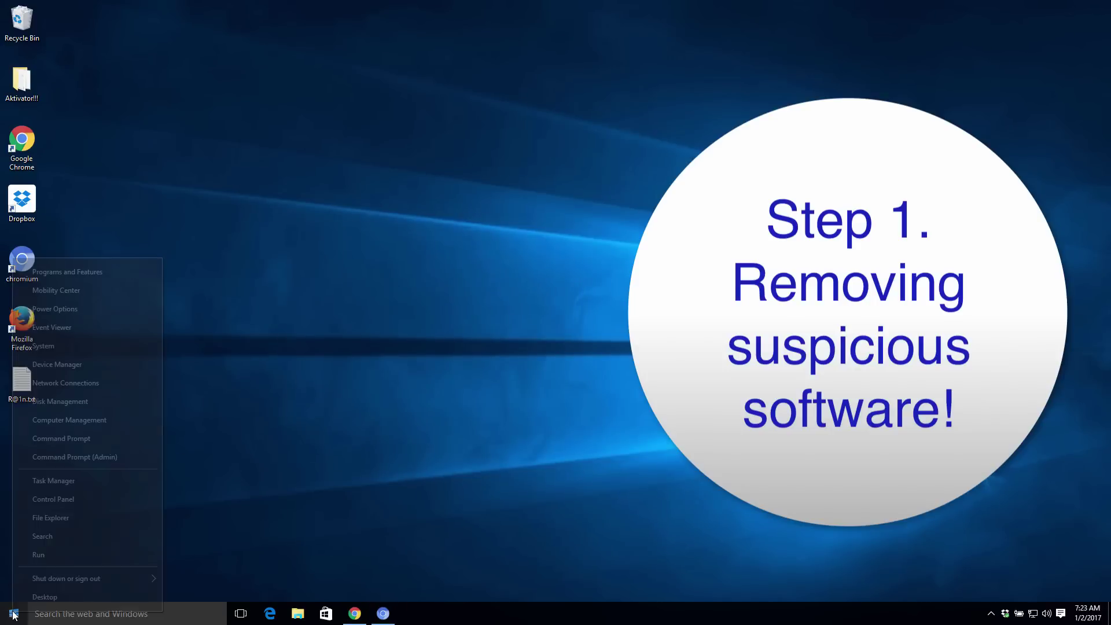
pyautogui.click(80, 504)
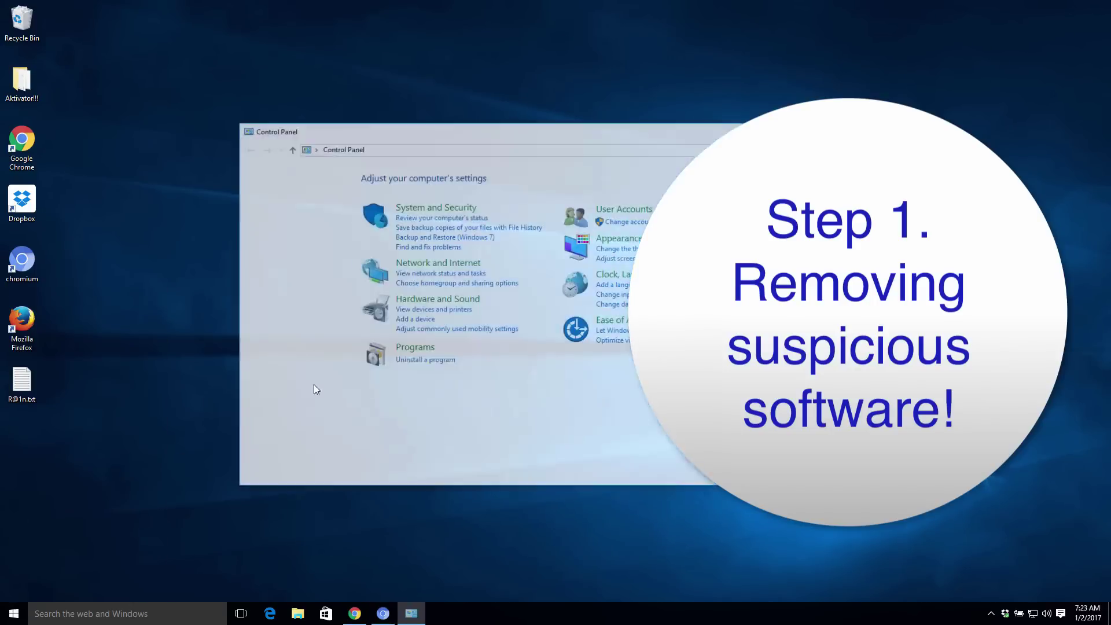
pyautogui.click(405, 362)
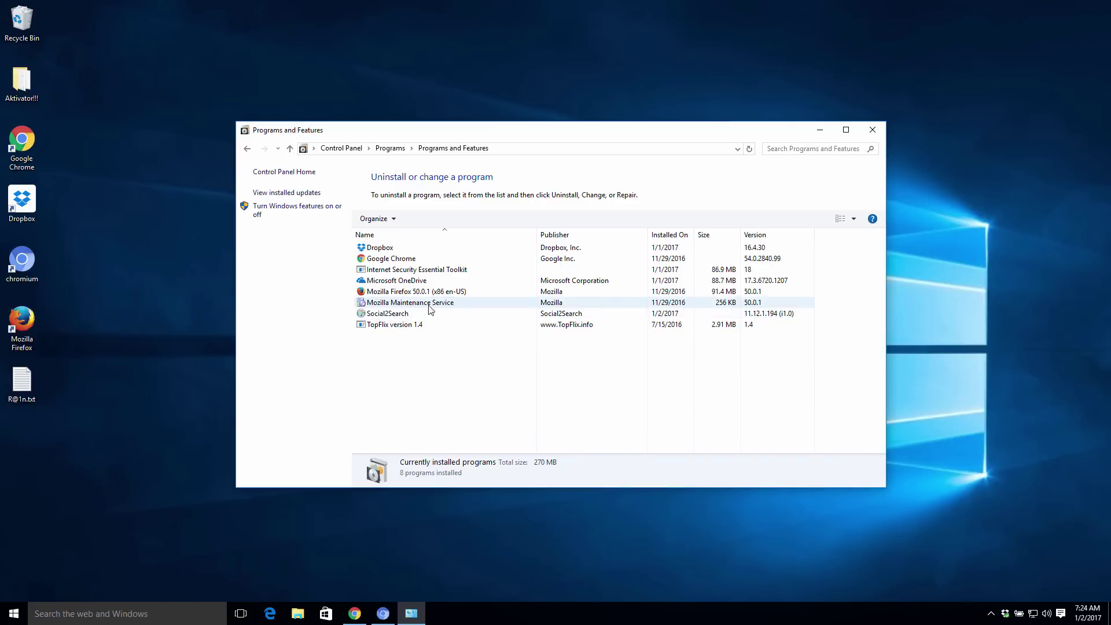
# Step: Uninstall Social2Search, giving the reason that you don't know what it is
pyautogui.click(383, 315)
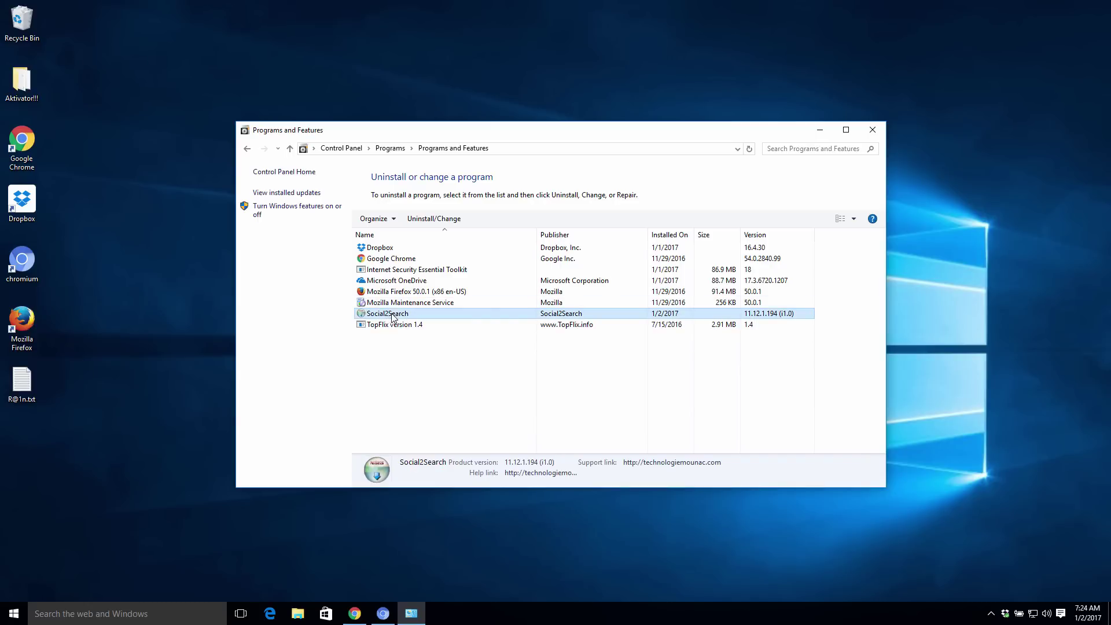
pyautogui.rightClick(401, 316)
pyautogui.click(435, 324)
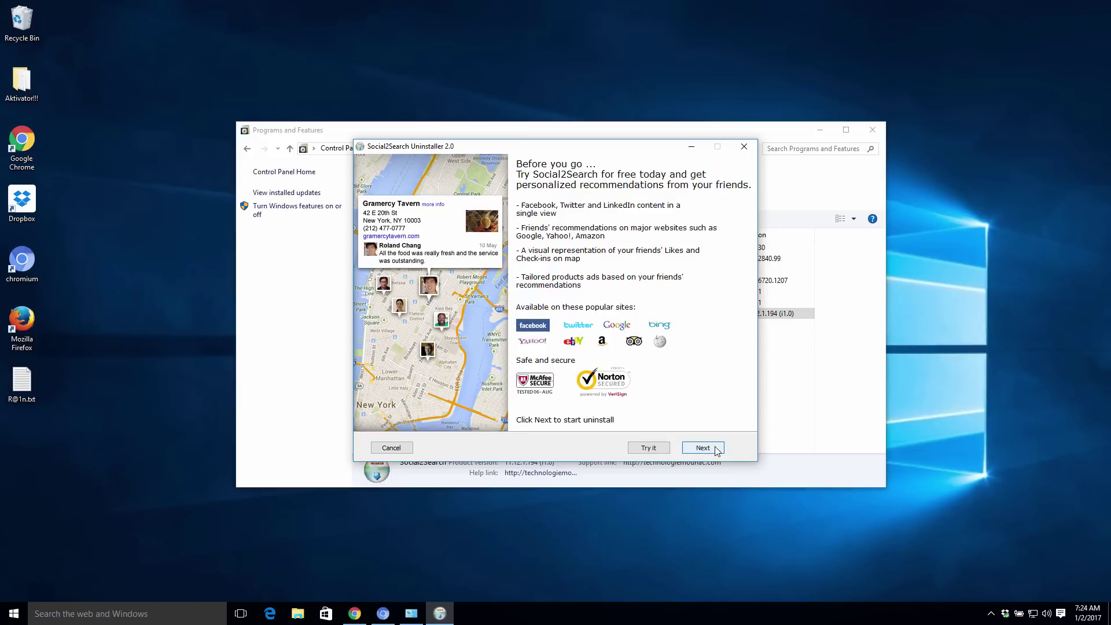
pyautogui.click(703, 448)
pyautogui.click(577, 347)
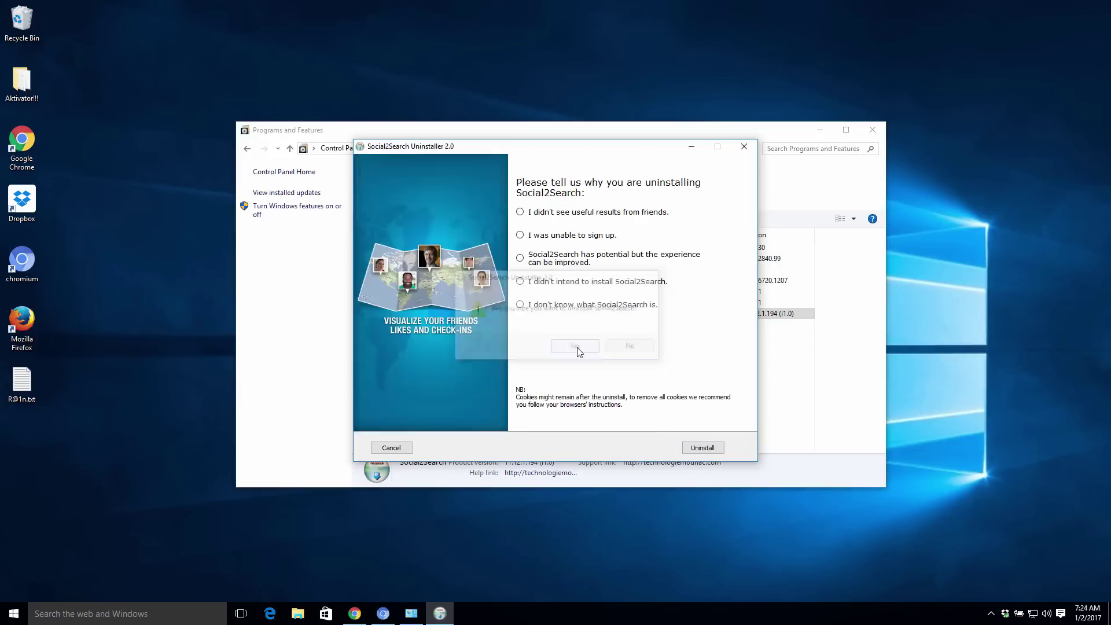
pyautogui.click(520, 307)
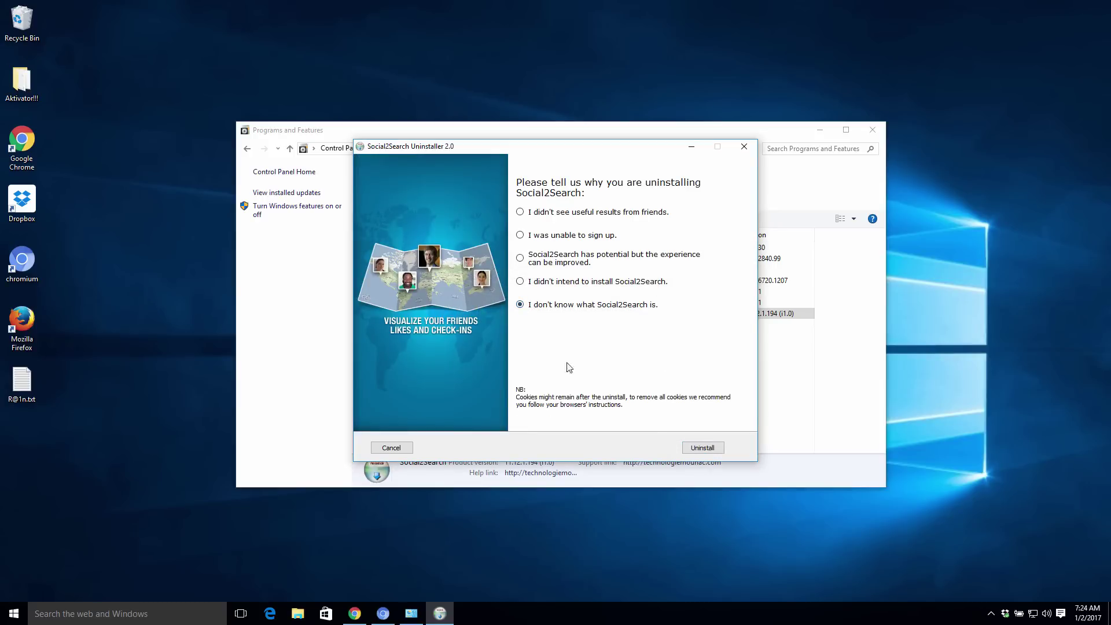
pyautogui.click(704, 449)
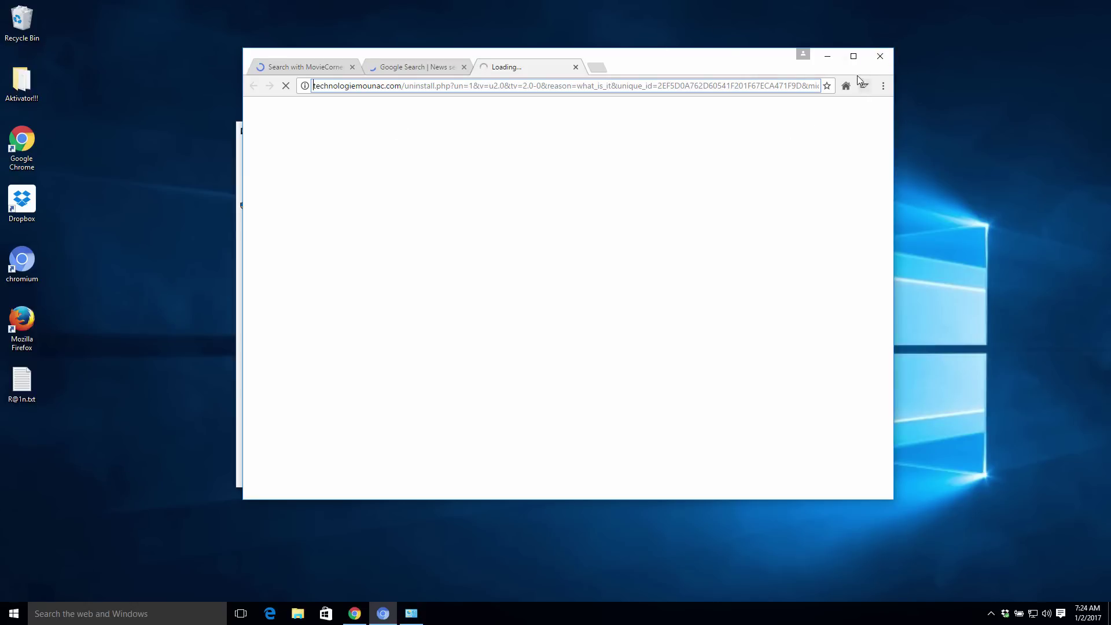
# Step: Close the uninstaller's browser page, acknowledge the removal, and close Programs and Features
pyautogui.click(880, 60)
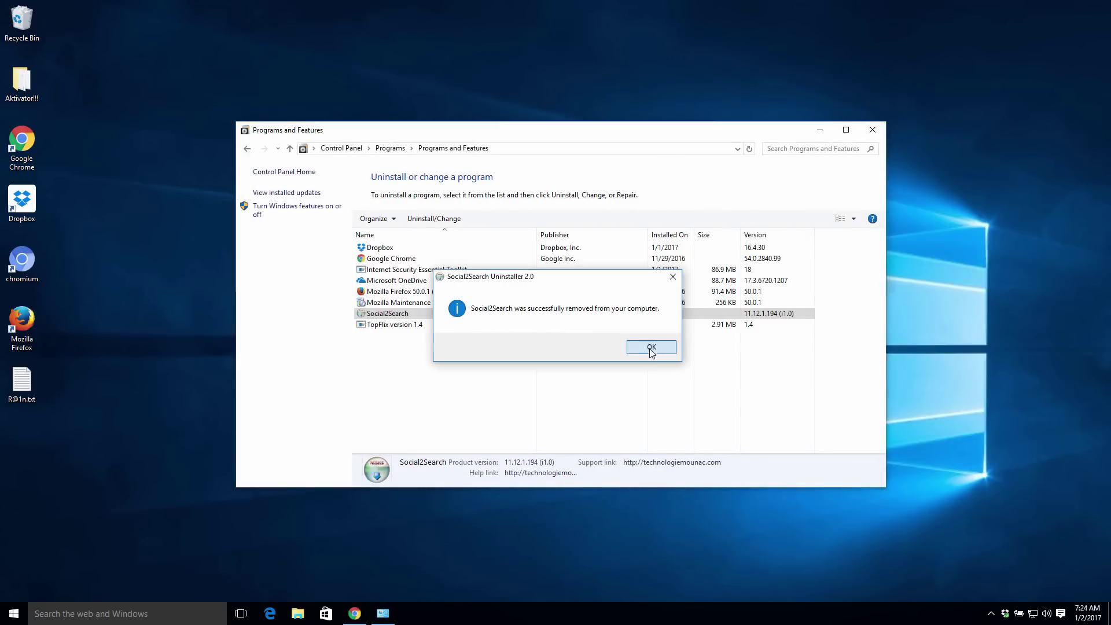
pyautogui.click(650, 346)
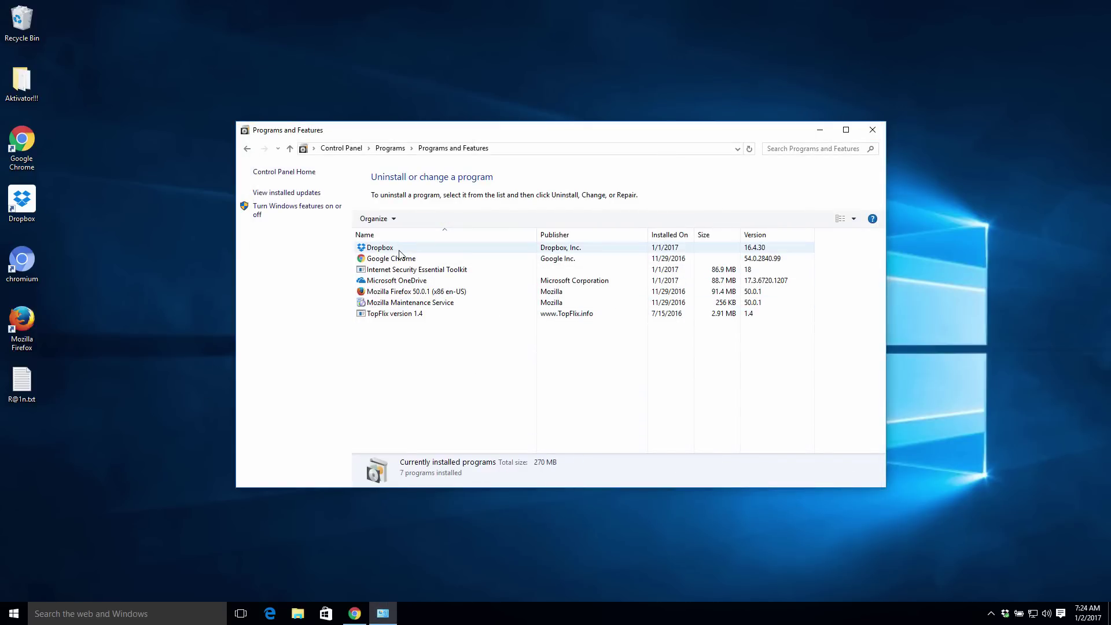
pyautogui.click(872, 130)
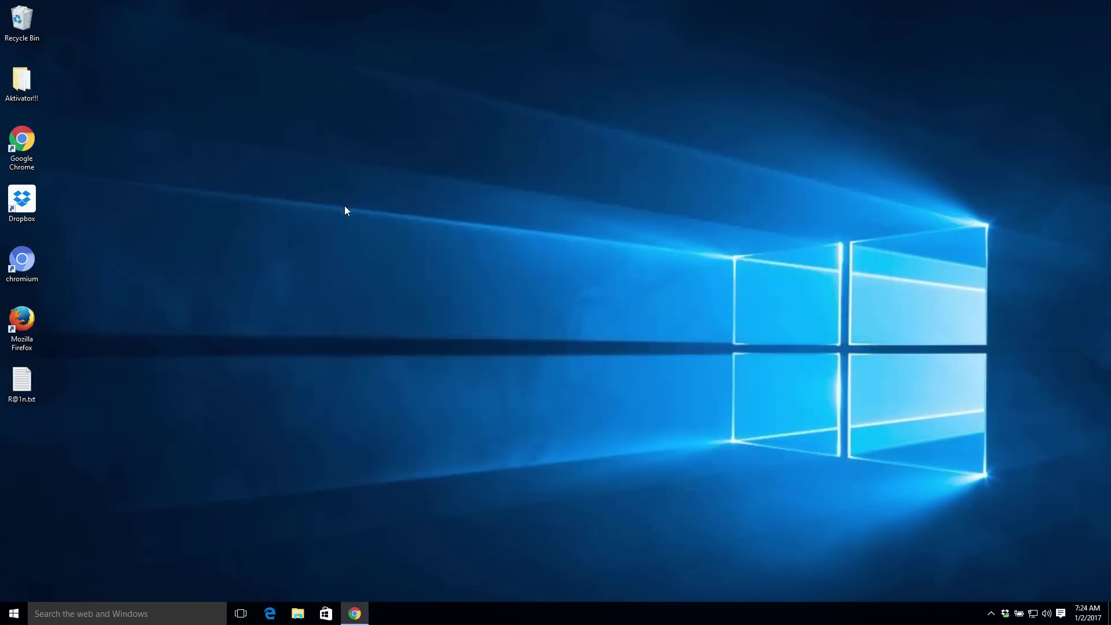
# Step: Relaunch Chrome, load chrome://settings, and scroll through the Extensions list
pyautogui.doubleClick(32, 158)
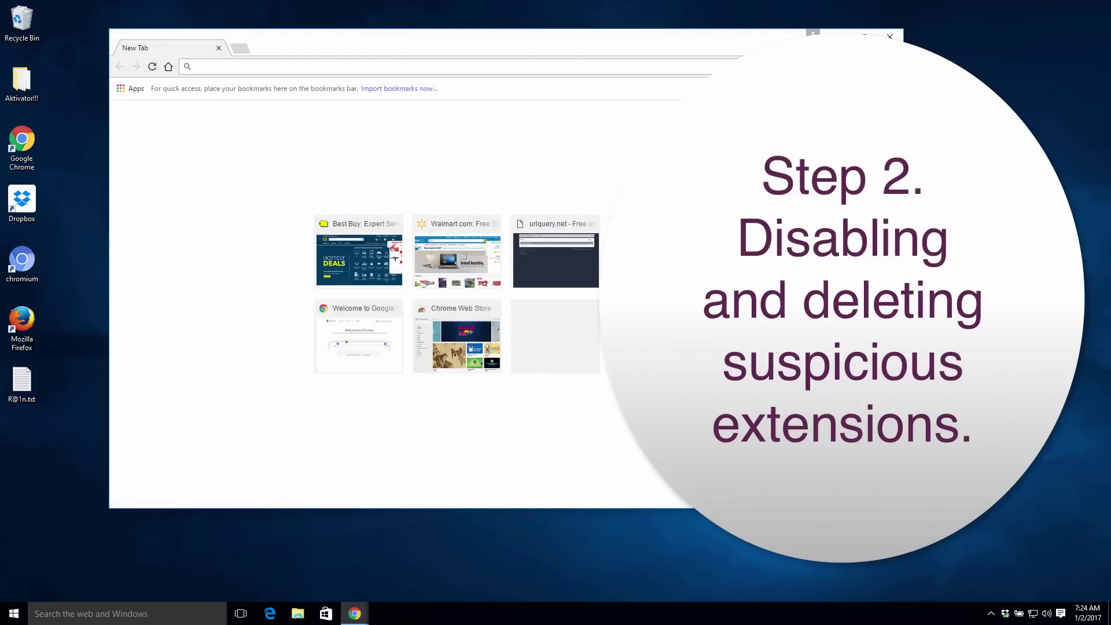
pyautogui.write('chrome://settings')
pyautogui.press('Return')
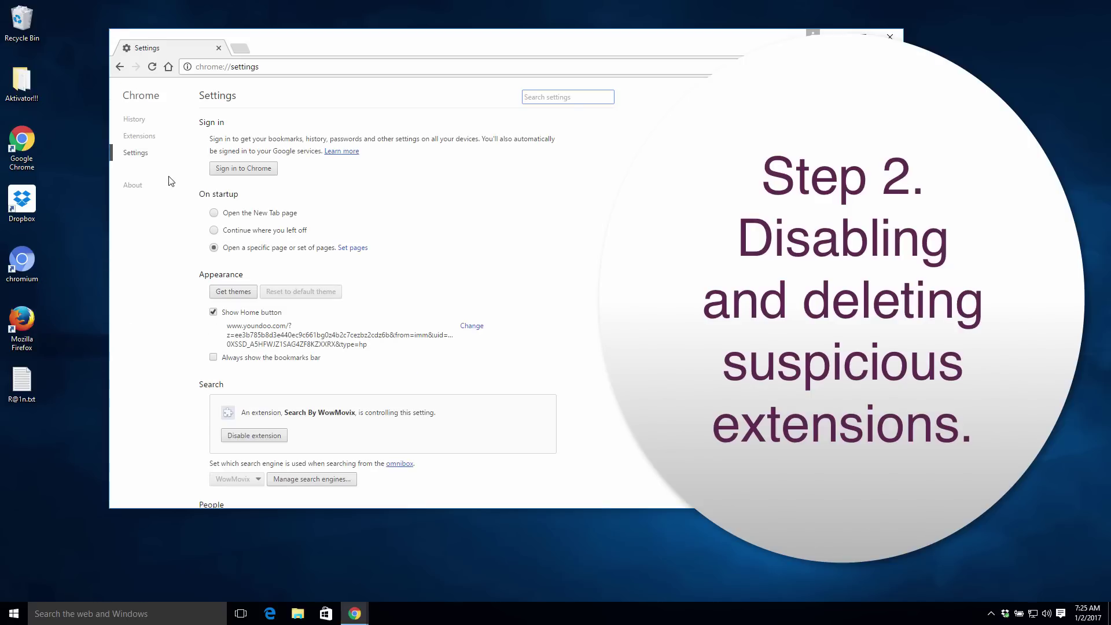
pyautogui.click(145, 138)
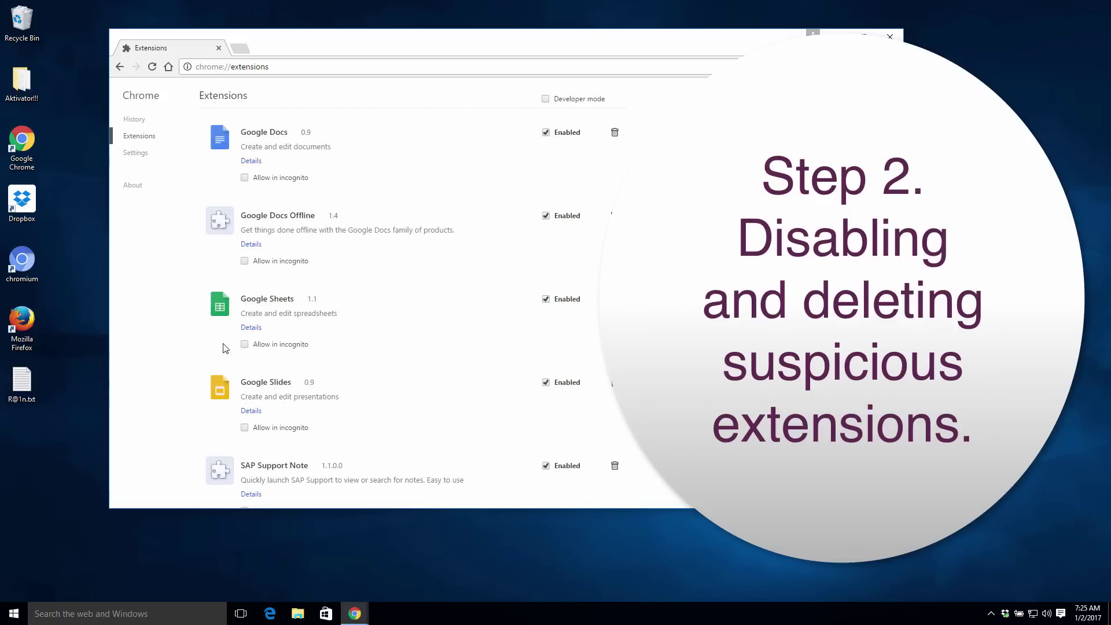
pyautogui.scroll(-3, 382, 278)
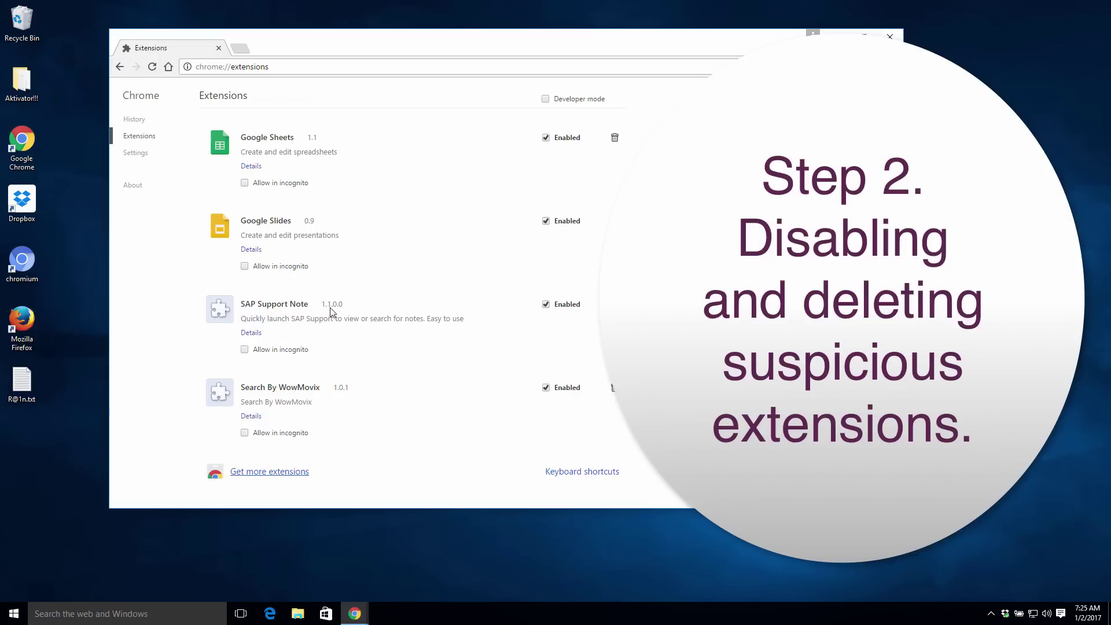
# Step: Disable and remove the SAP Support Note extension
pyautogui.click(546, 307)
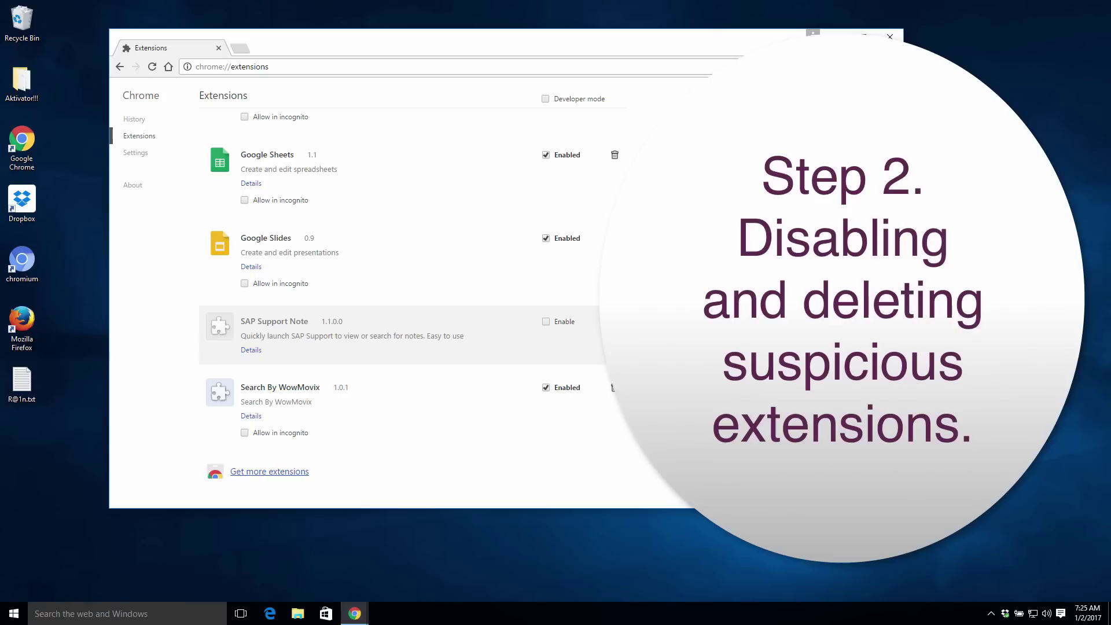
pyautogui.click(615, 321)
pyautogui.click(518, 161)
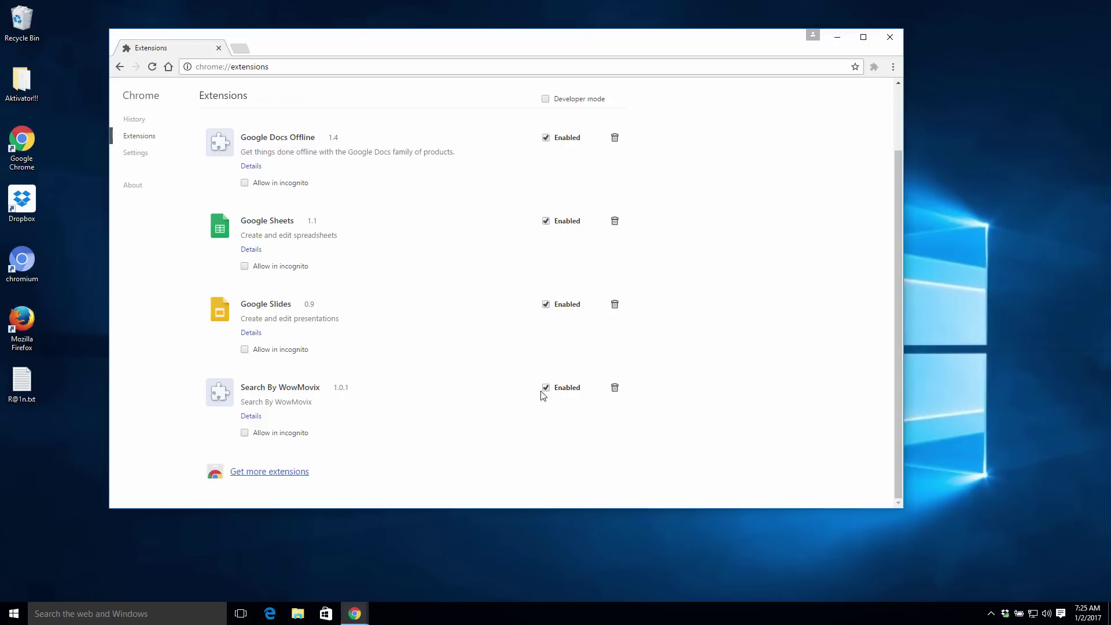
# Step: Disable and remove the Search By WowMovix extension
pyautogui.click(544, 388)
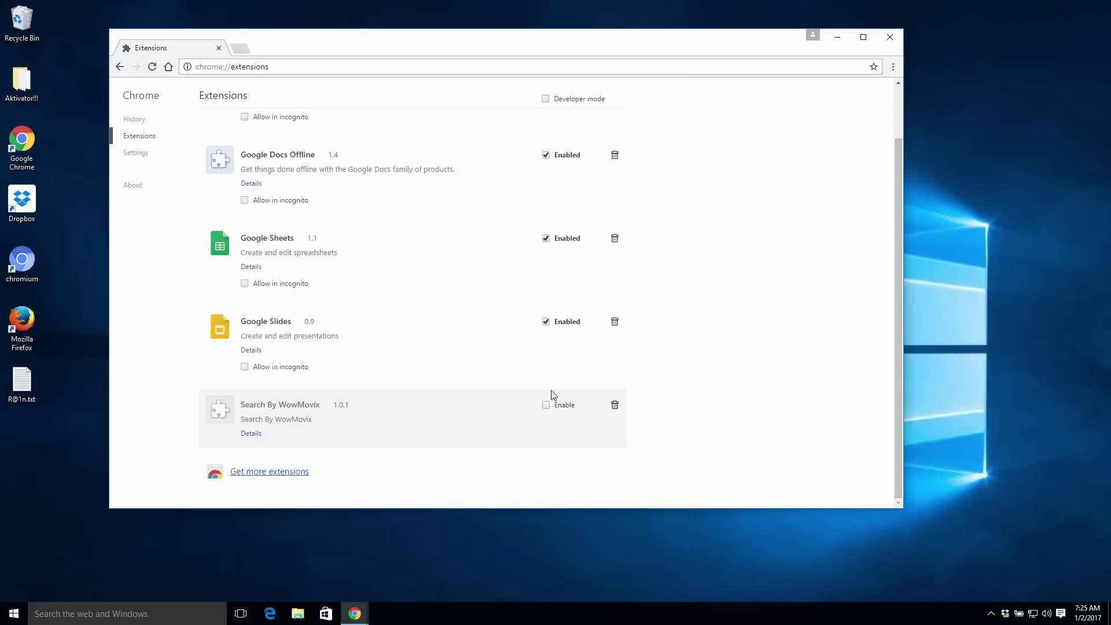
pyautogui.click(615, 407)
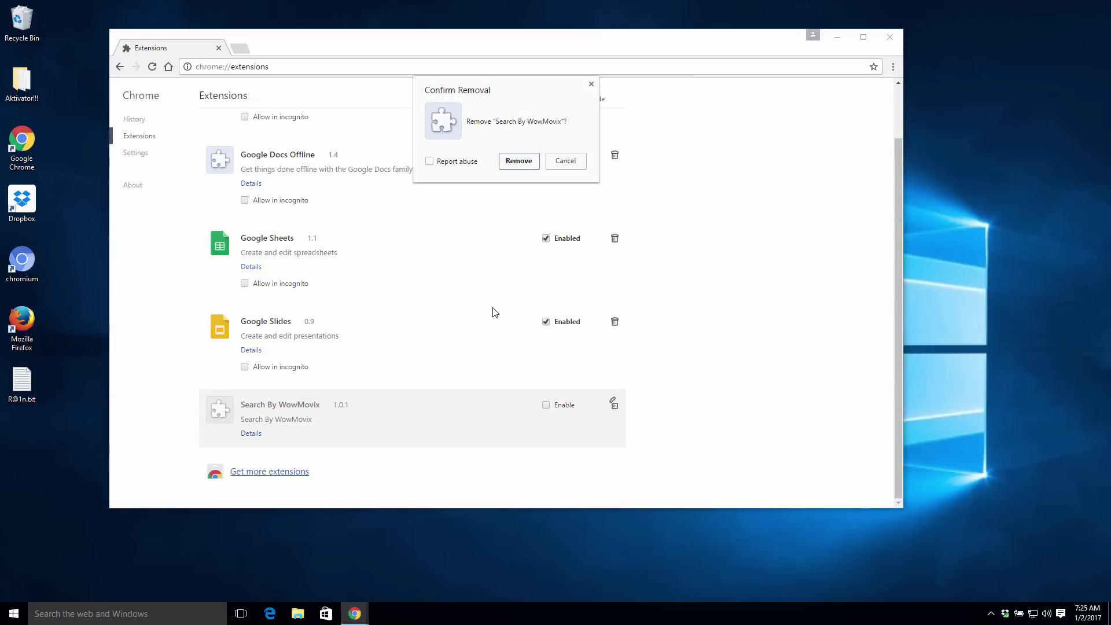
pyautogui.click(513, 163)
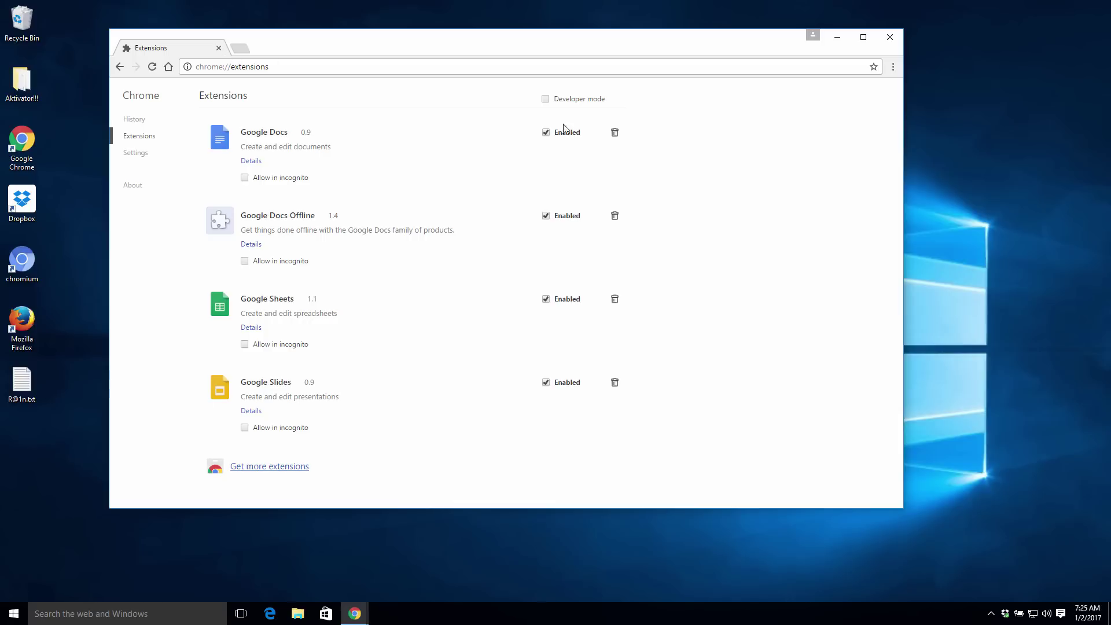
# Step: Replace the Youndoo home page address with google.com in Chrome's Settings
pyautogui.click(142, 155)
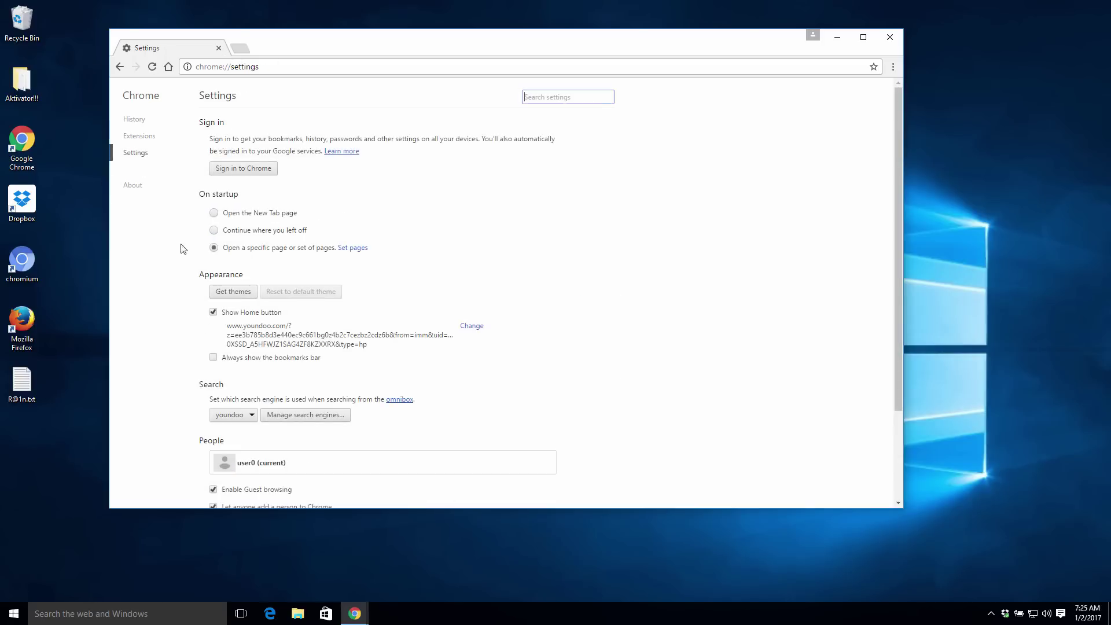
pyautogui.click(468, 328)
pyautogui.tripleClick(521, 300)
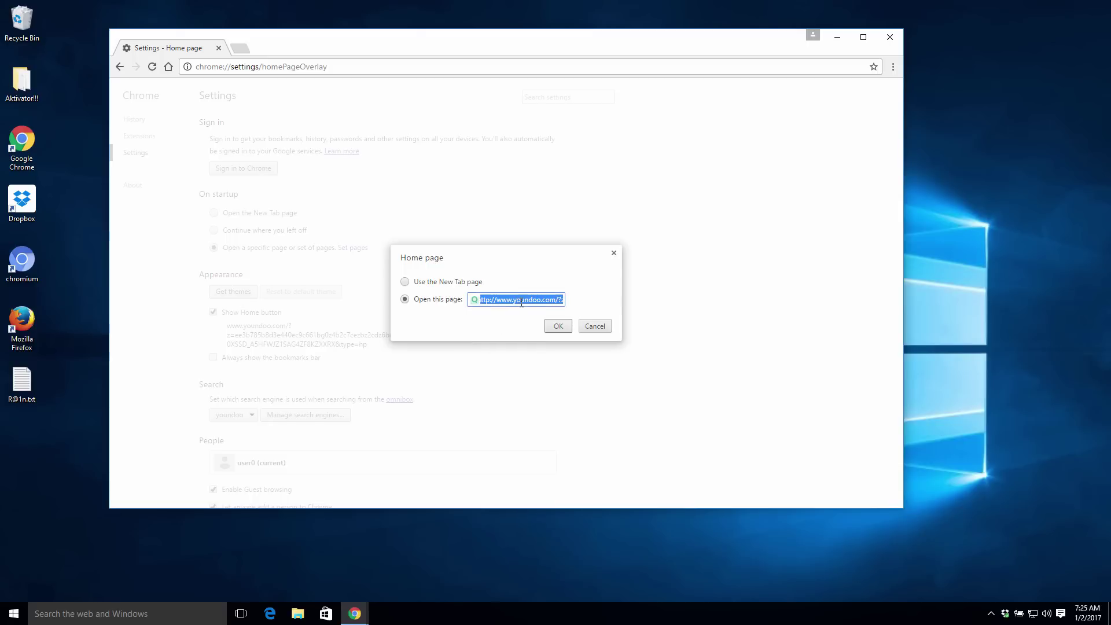
pyautogui.write('g')
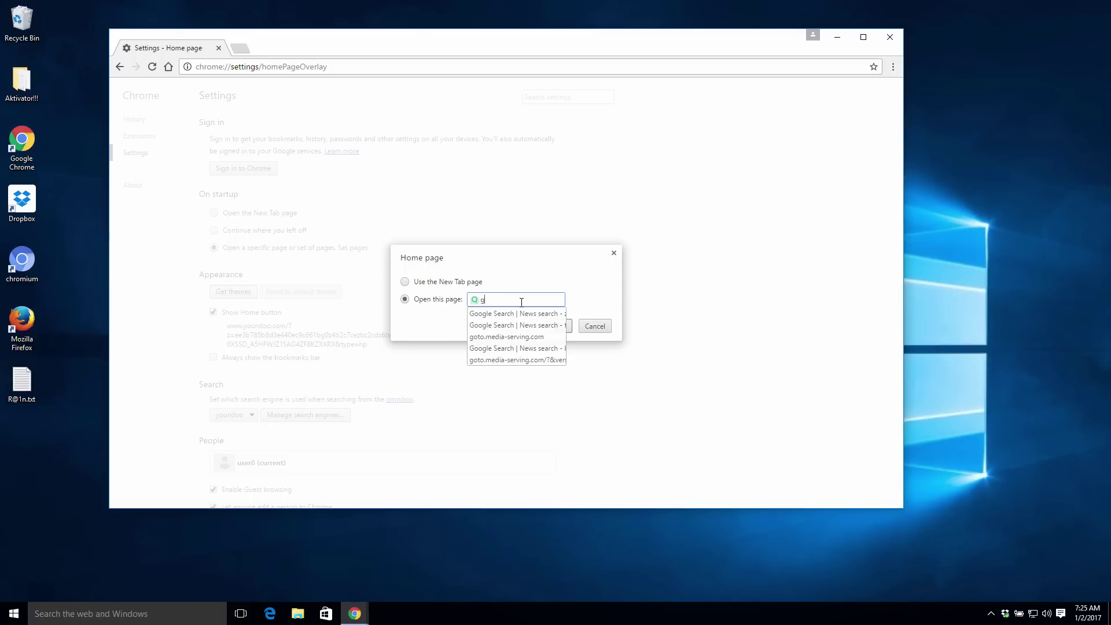
pyautogui.write('oogle.com')
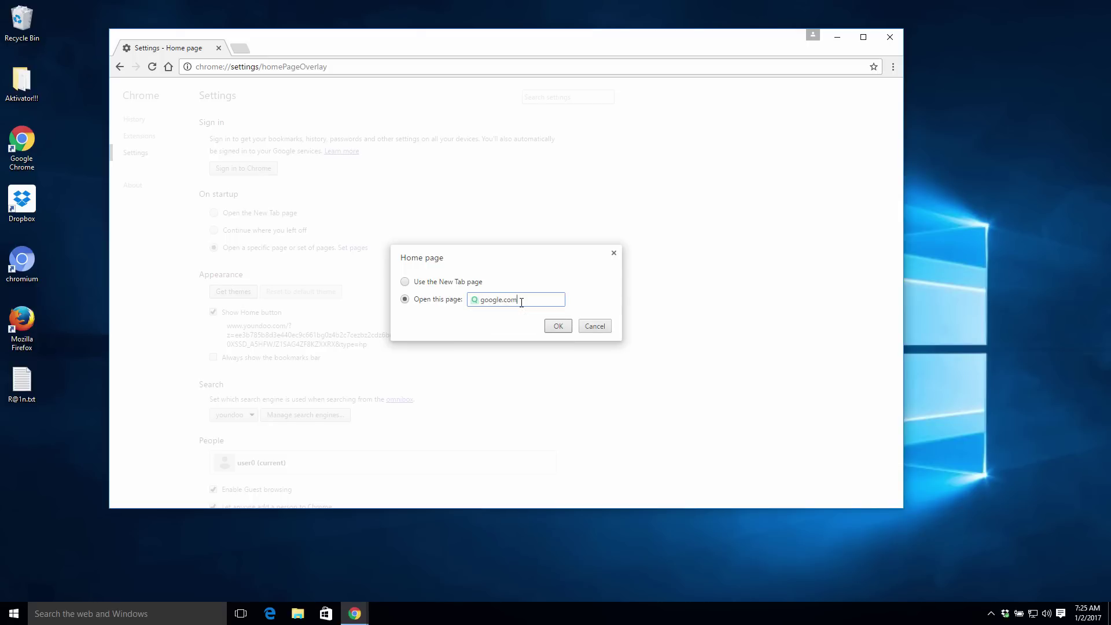
pyautogui.click(557, 326)
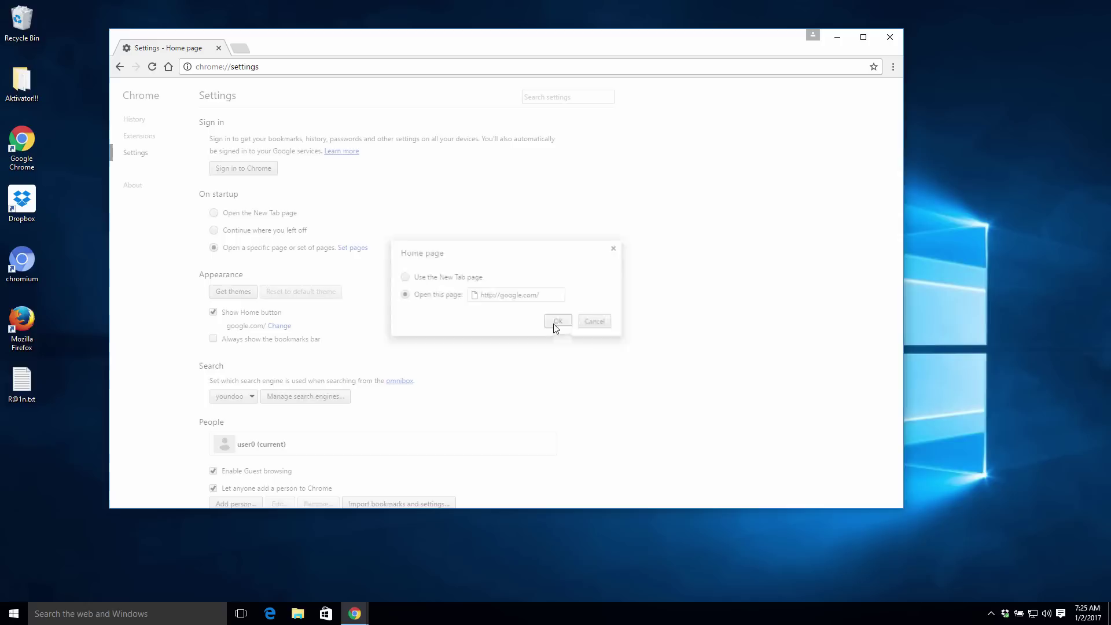
# Step: Close the Settings tab to quit Chrome, then relaunch it from the desktop
pyautogui.click(219, 48)
pyautogui.doubleClick(22, 142)
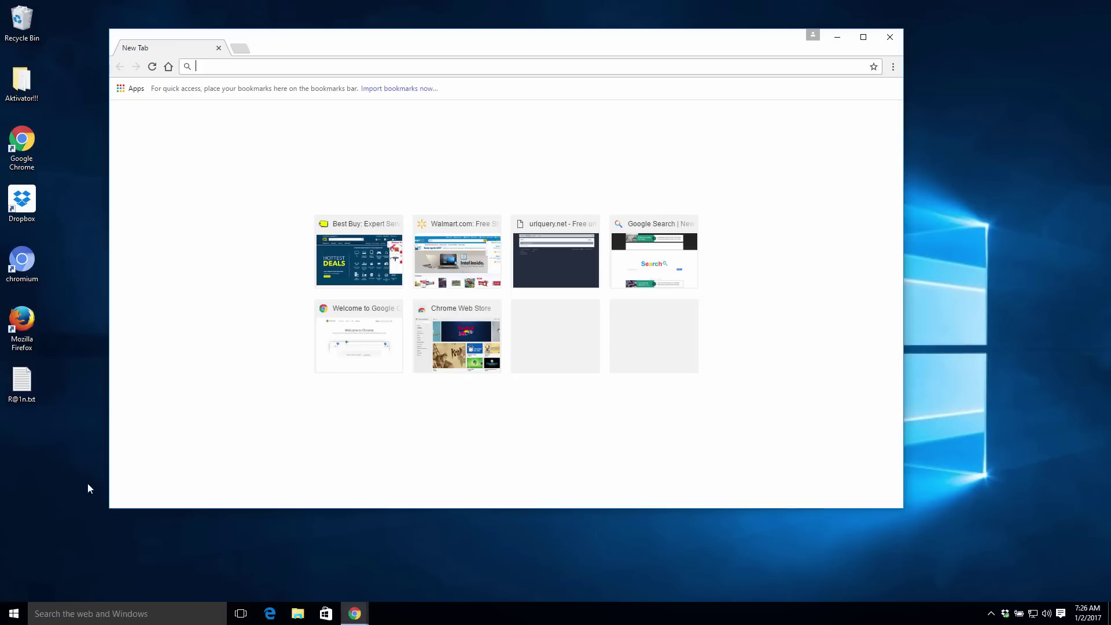
pyautogui.rightClick(14, 613)
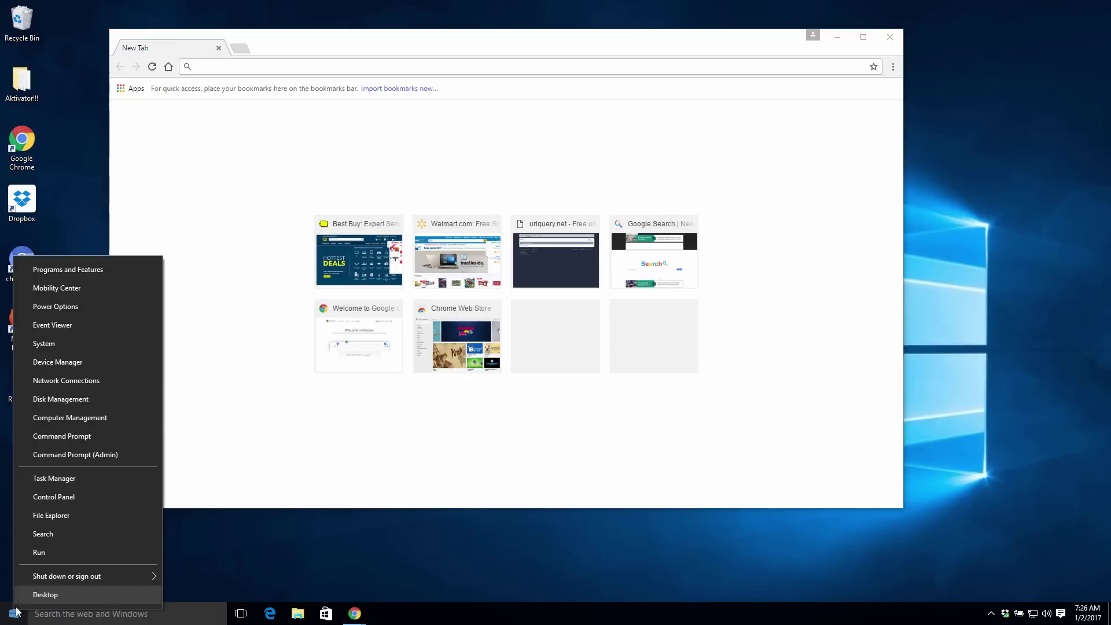
pyautogui.click(71, 501)
pyautogui.click(441, 364)
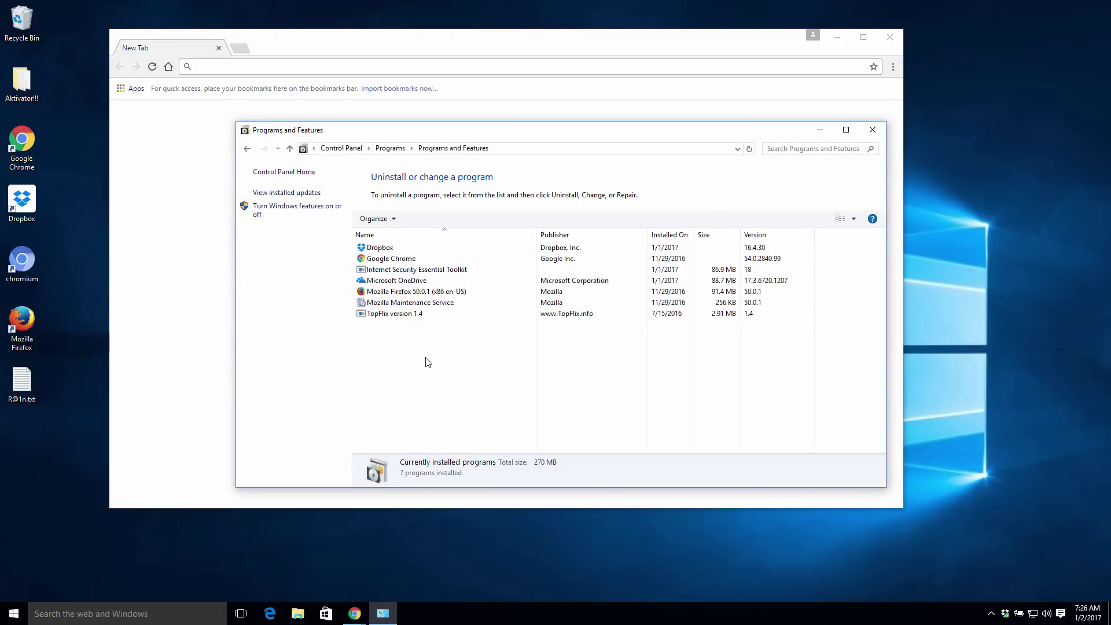
pyautogui.click(873, 130)
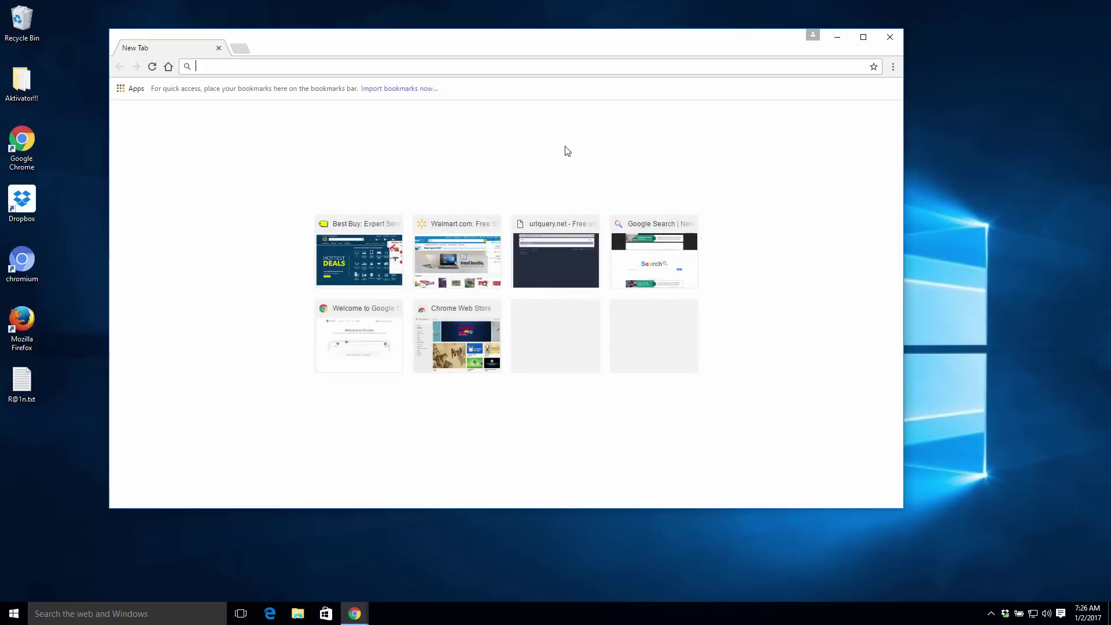
# Step: Confirm via Settings that only the four Google extensions remain, then close Chrome
pyautogui.click(893, 68)
pyautogui.click(787, 273)
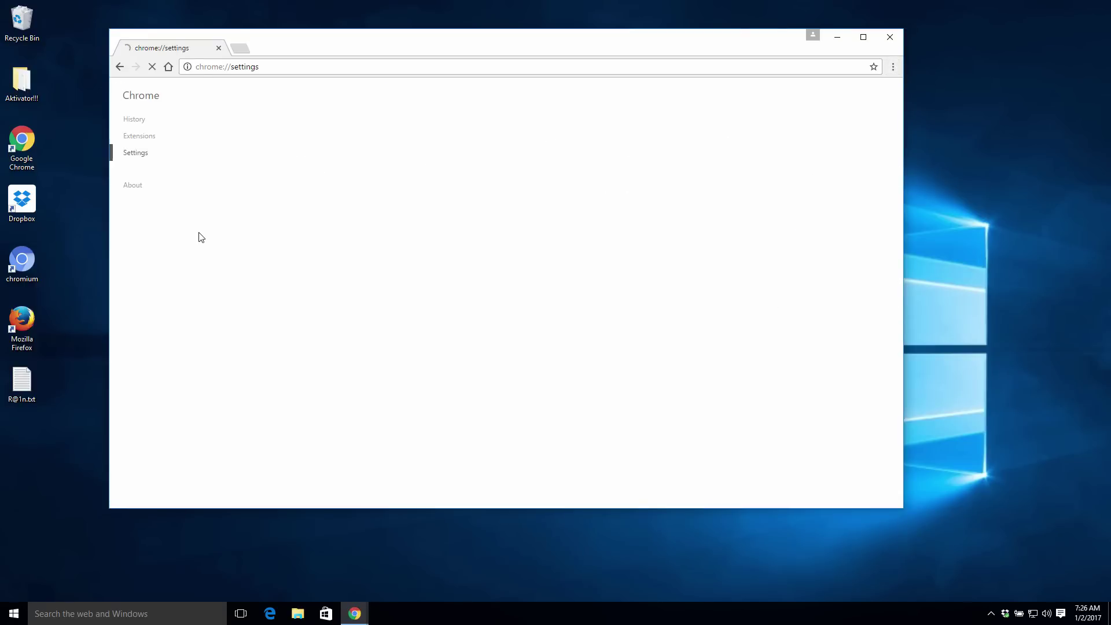
pyautogui.click(140, 136)
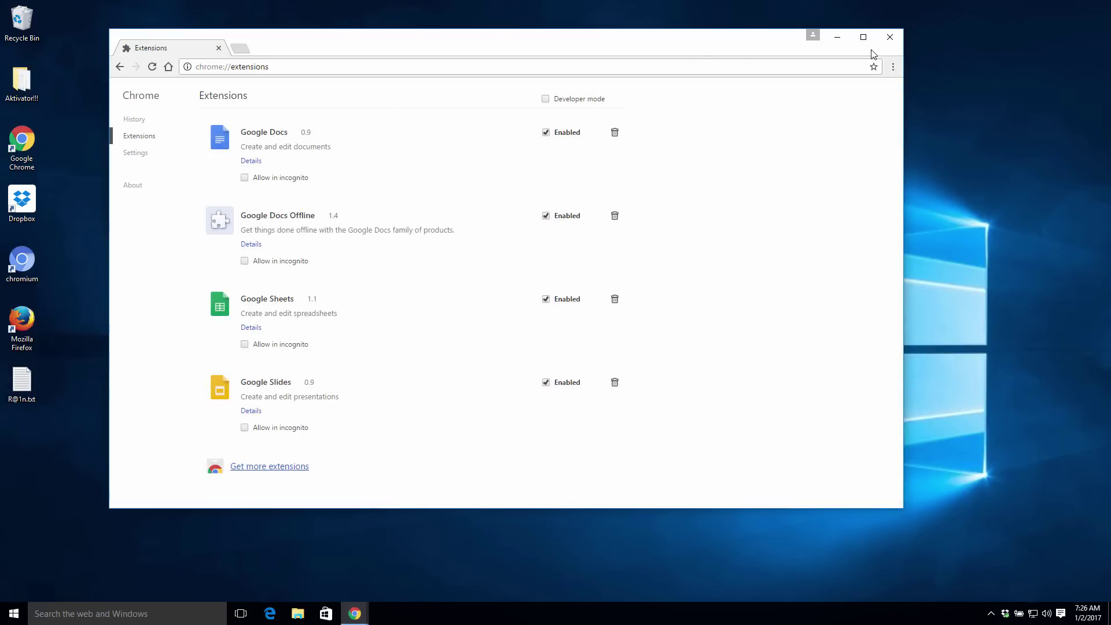
pyautogui.click(890, 37)
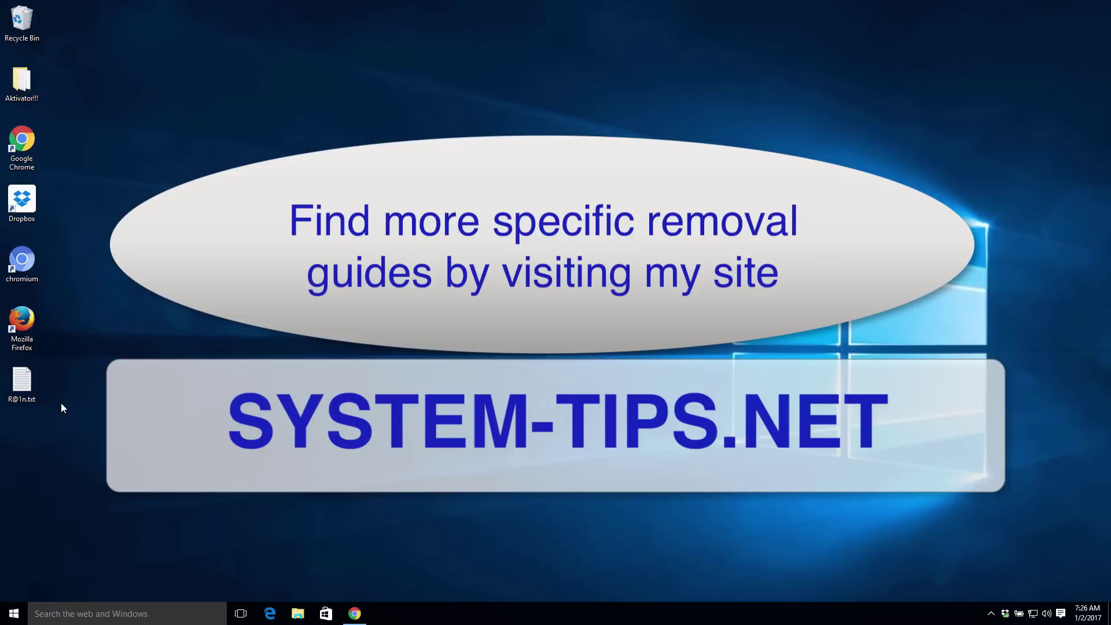
pyautogui.click(131, 408)
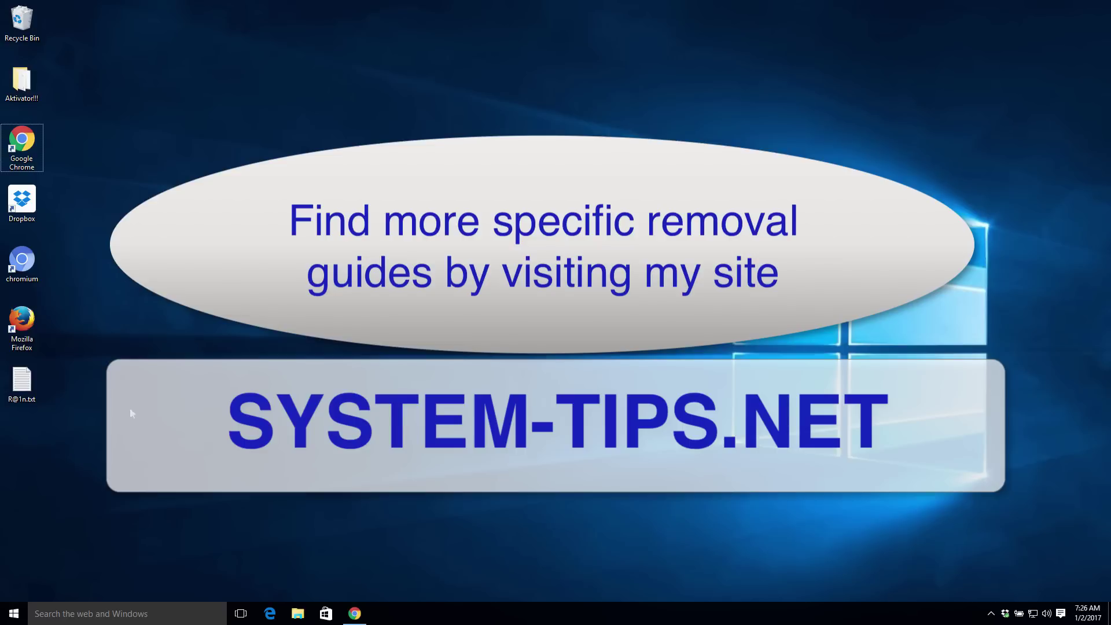